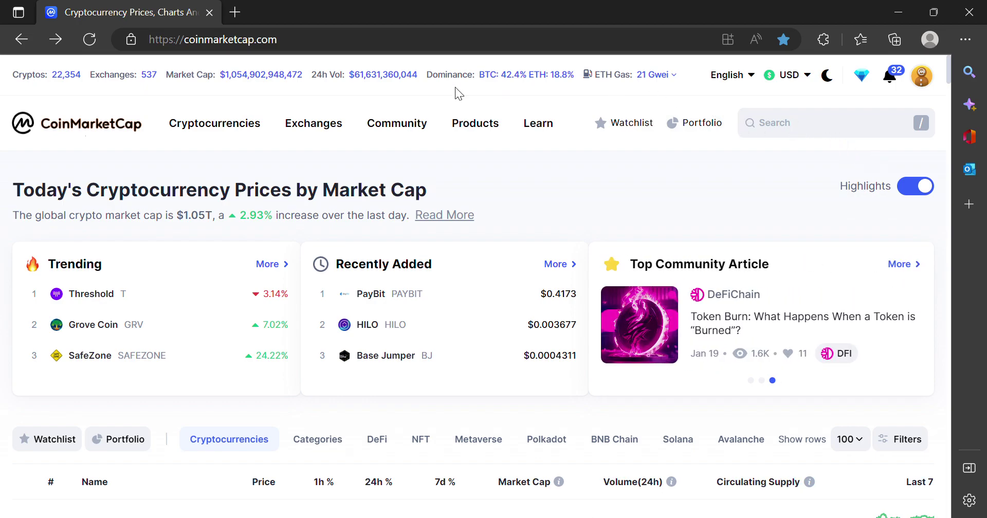
# Step: Search CoinMarketCap for 'world mobile' and open the World Mobile Token (WMT) page
pyautogui.click(787, 124)
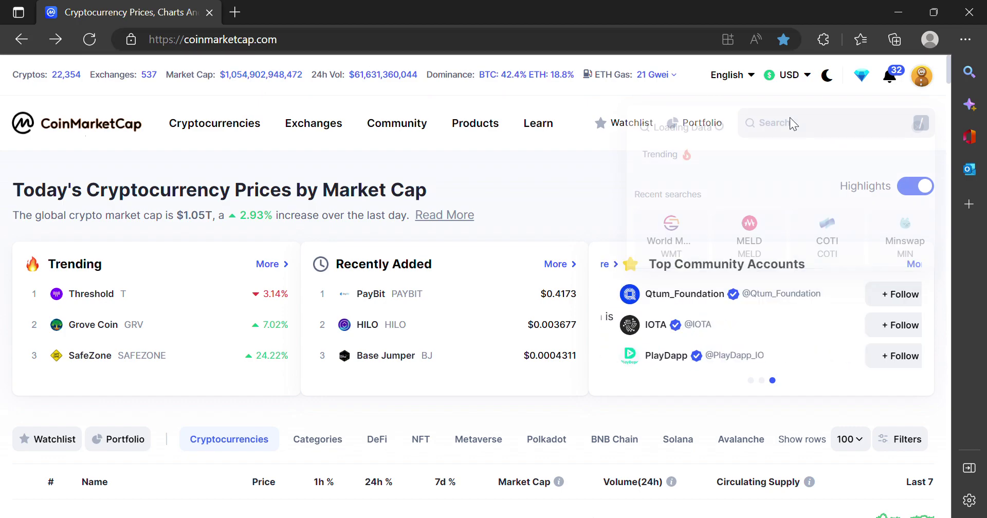
pyautogui.write('world')
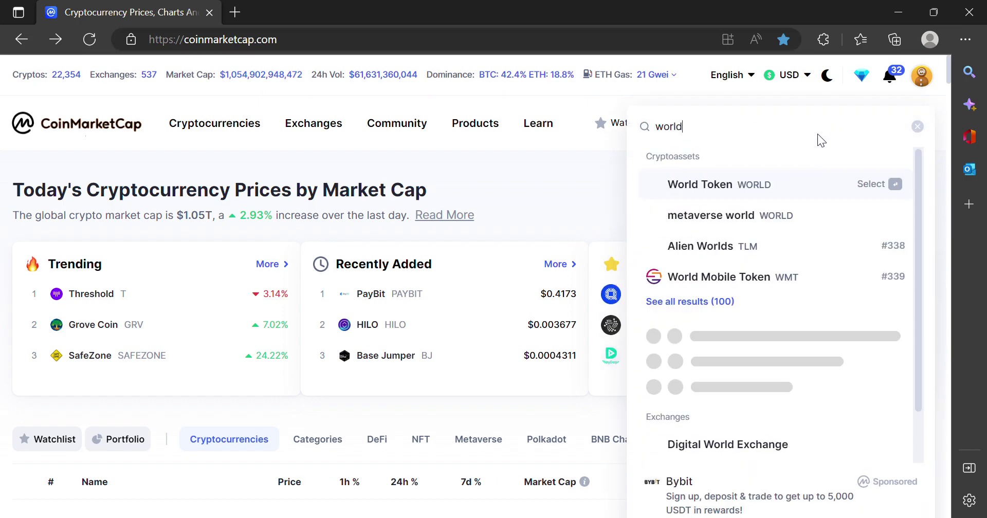
pyautogui.write(' mobile')
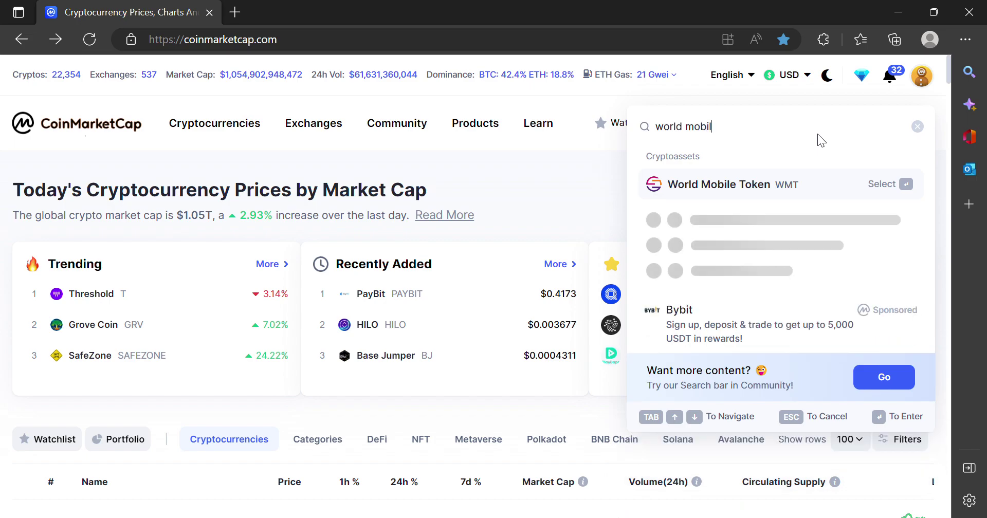
pyautogui.click(776, 187)
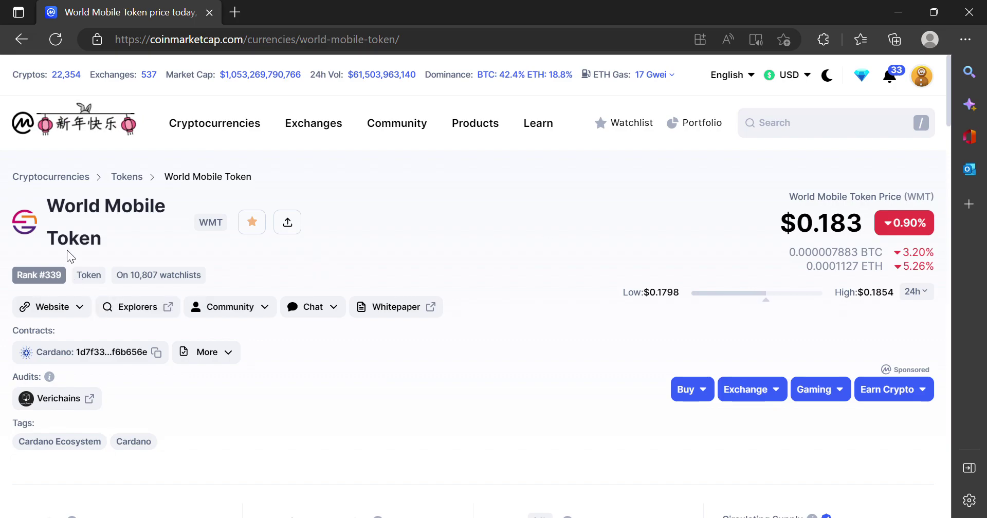
# Step: Set the WMT to USD chart to the ALL range, then review market cap and circulating supply
pyautogui.scroll(-4, 546, 222)
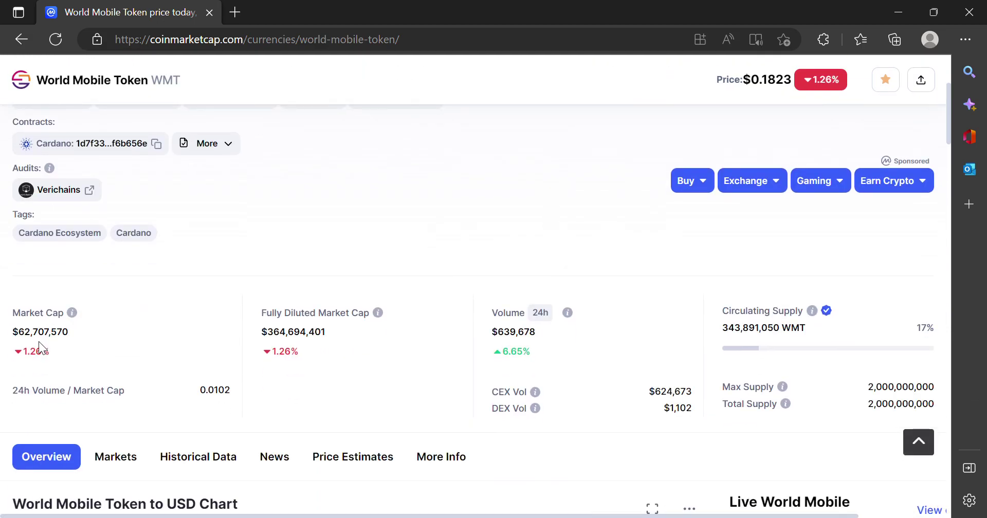
pyautogui.scroll(-4, 87, 304)
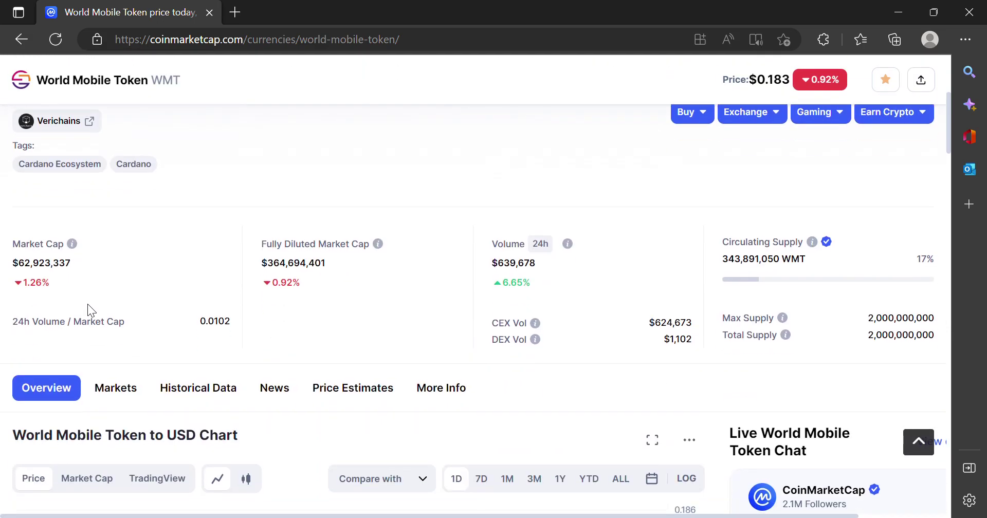
pyautogui.scroll(-3, 155, 276)
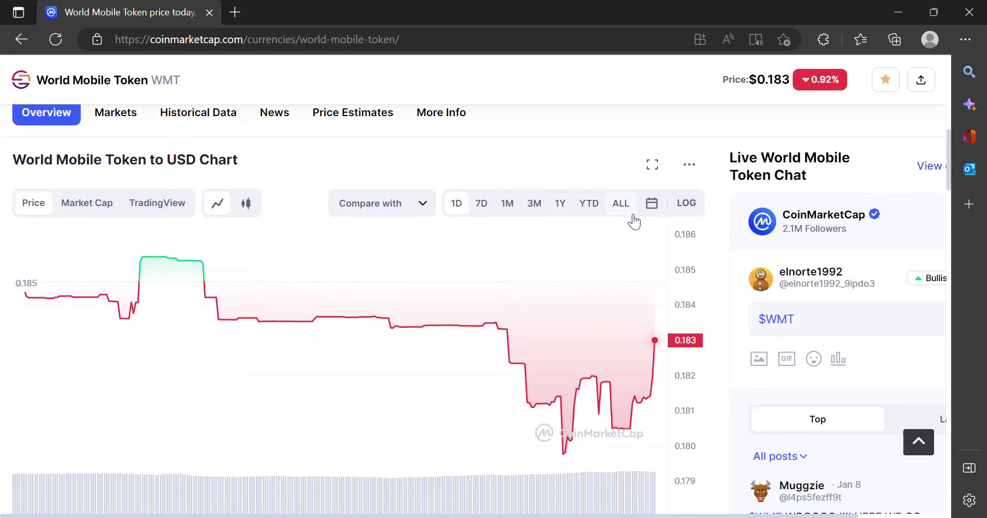
pyautogui.click(629, 212)
pyautogui.scroll(-2, 647, 166)
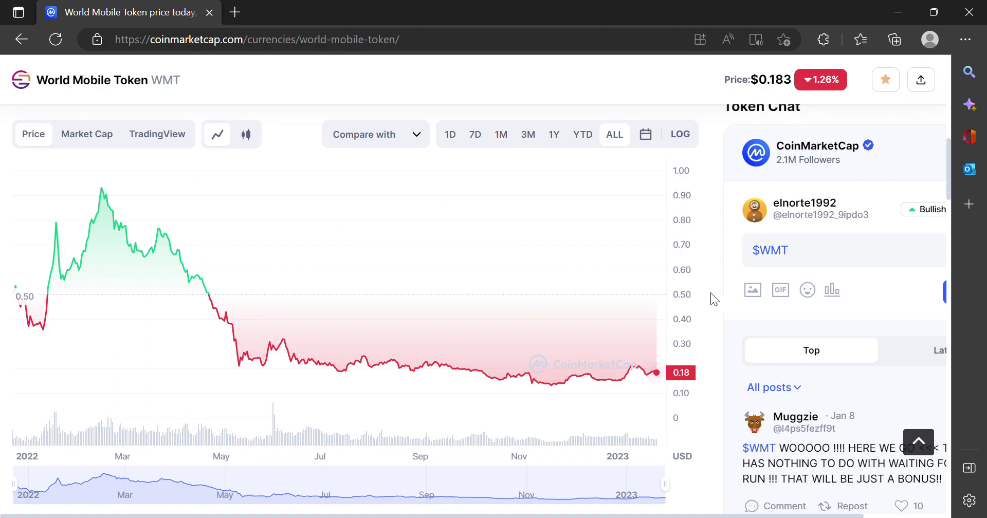
pyautogui.scroll(-2, 707, 256)
pyautogui.scroll(10, 708, 255)
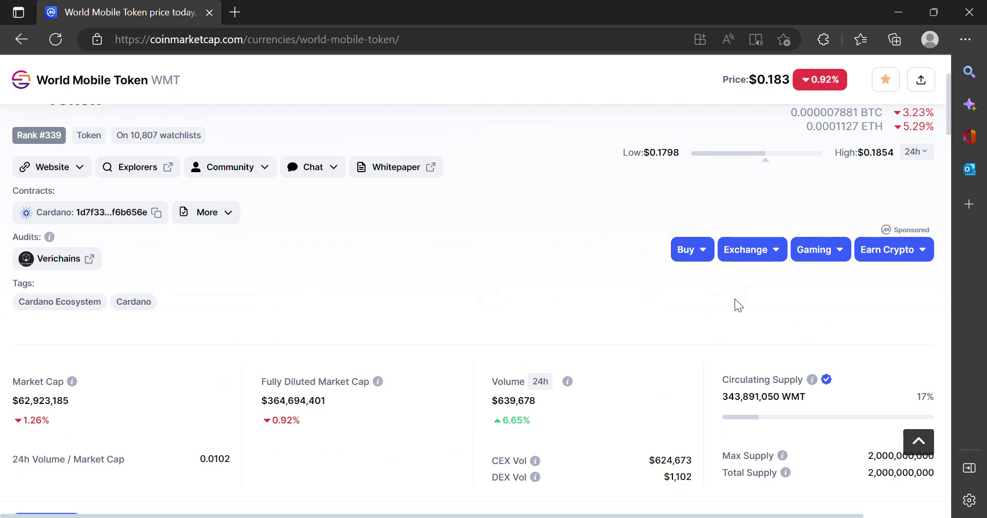
pyautogui.scroll(-3, 738, 305)
pyautogui.scroll(-7, 735, 300)
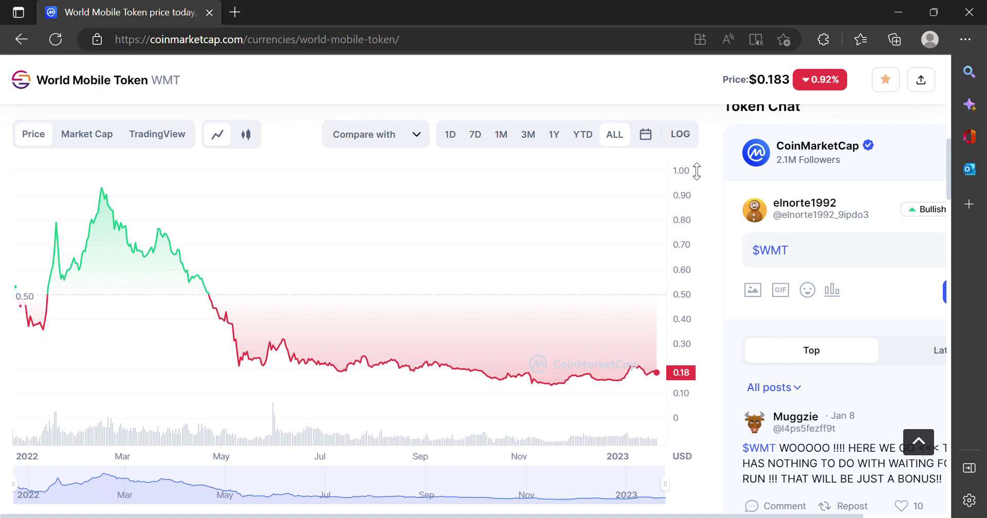
pyautogui.scroll(-10, 711, 171)
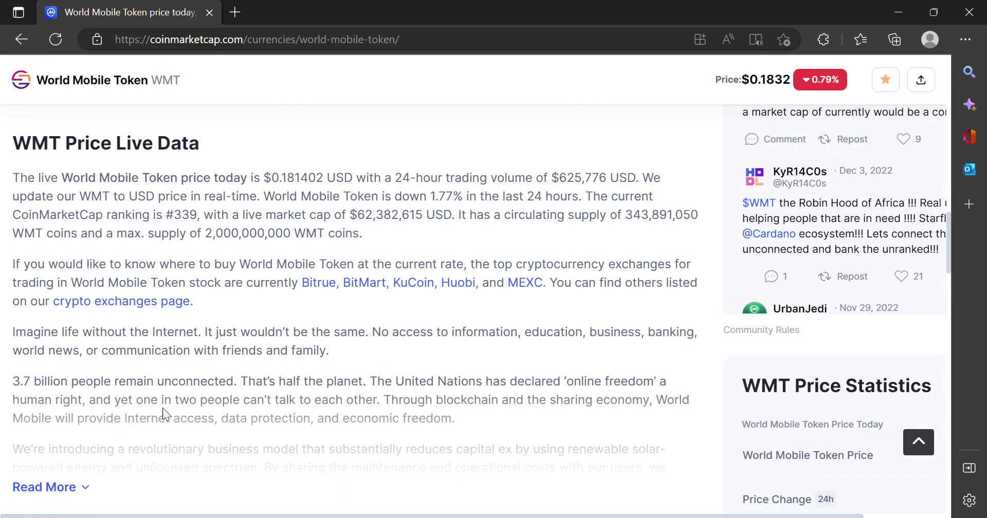
pyautogui.scroll(15, 393, 314)
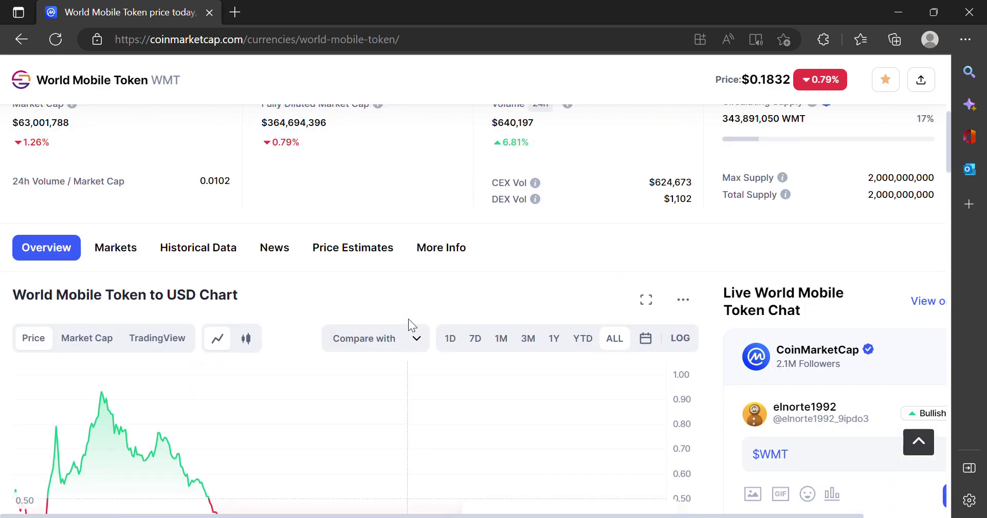
pyautogui.scroll(-1, 134, 288)
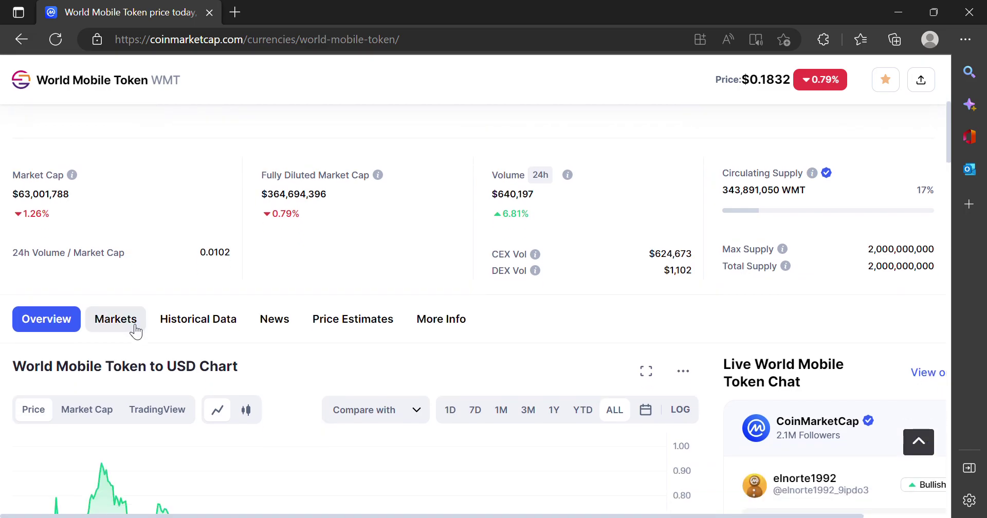
# Step: Show WMT's Markets list and scroll through the spot exchanges to find Minswap's ADA/WMT pair
pyautogui.click(132, 330)
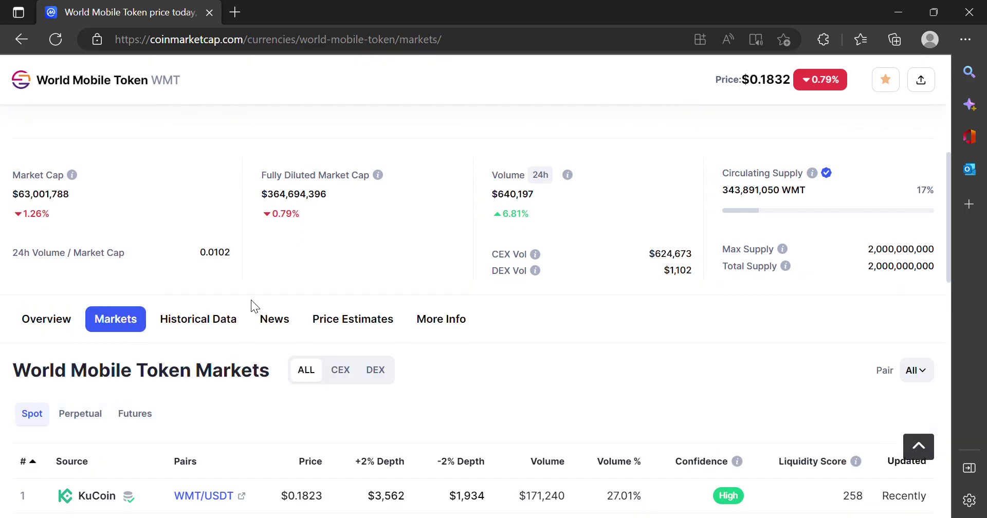
pyautogui.scroll(-5, 251, 303)
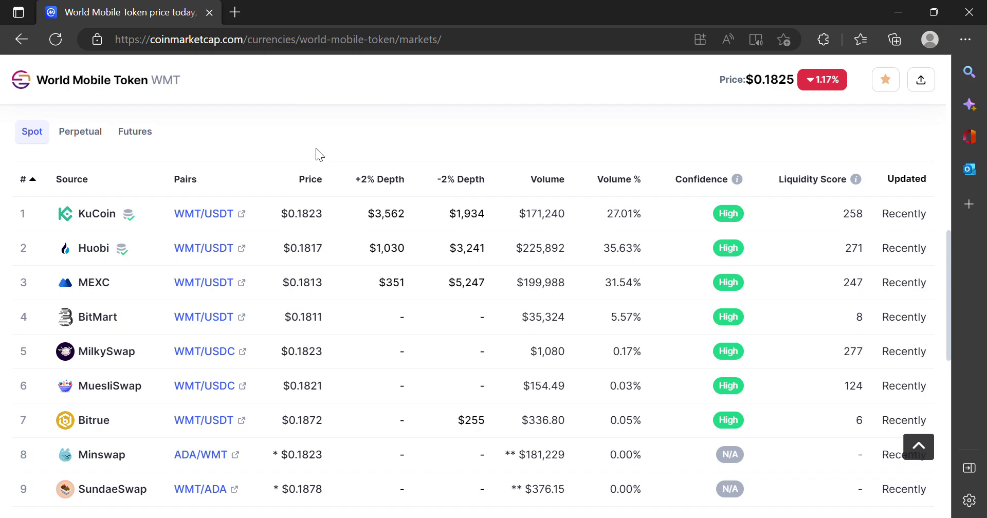
pyautogui.scroll(-1, 319, 154)
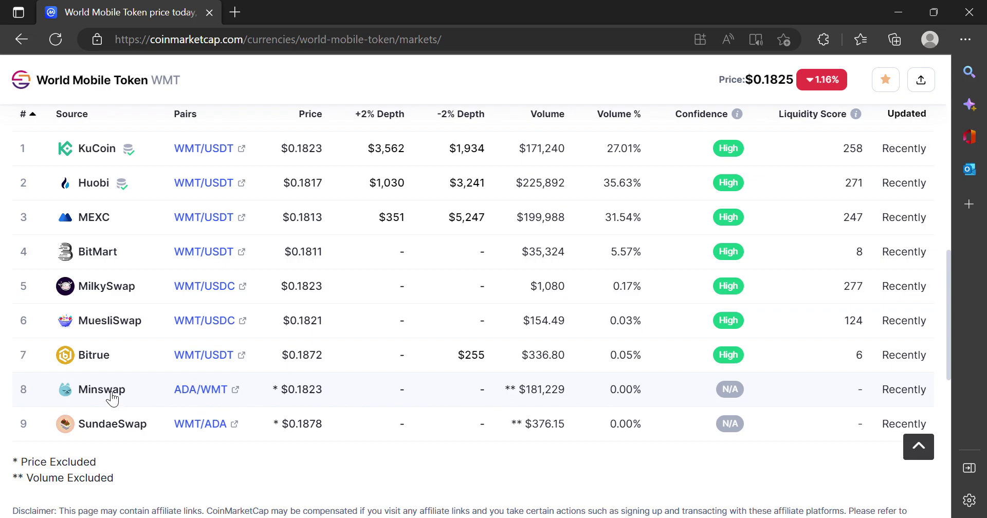
# Step: Go to Minswap's exchange profile and launch app.minswap.org in a new tab
pyautogui.click(112, 397)
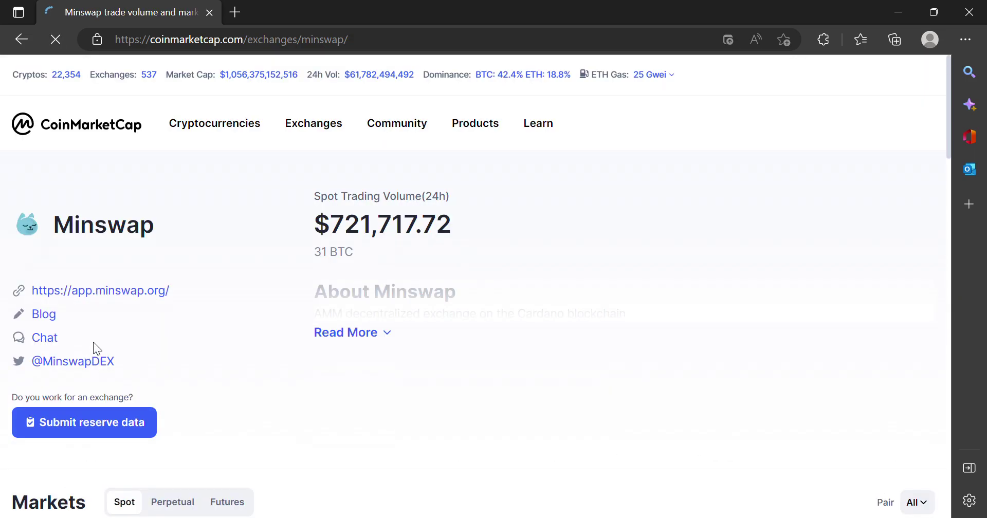
pyautogui.click(123, 291)
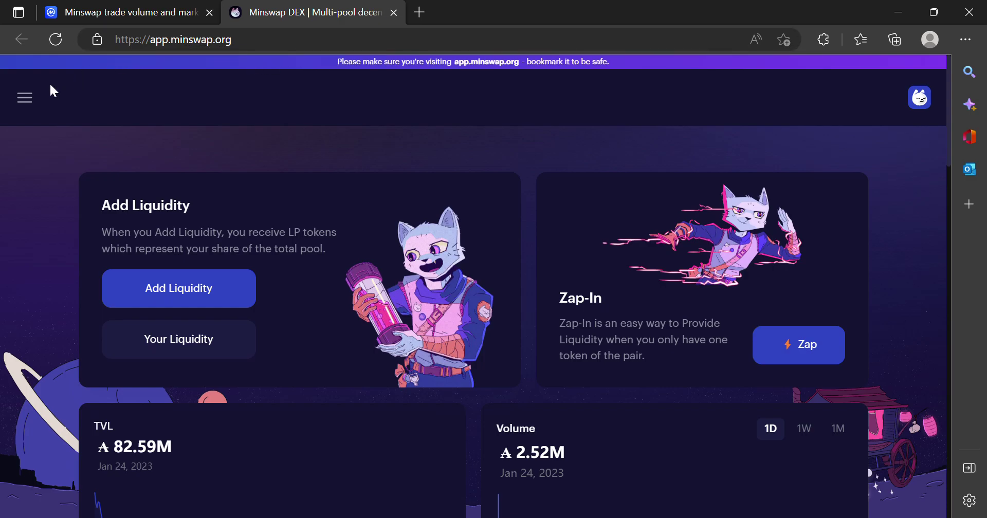
# Step: View the Nami wallet's 249.1 ₳, COPI, MELD and MIN holdings, then close it and show navigation
pyautogui.click(32, 103)
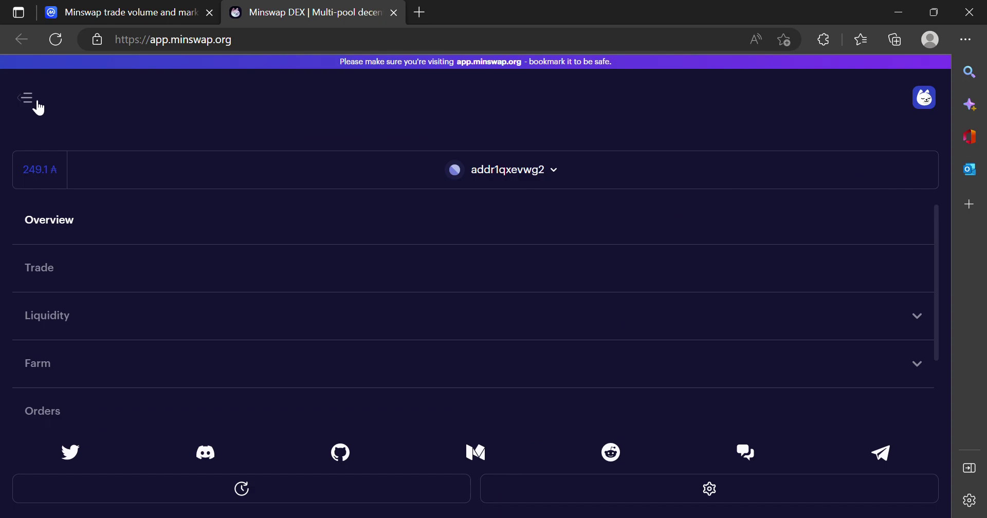
pyautogui.click(39, 106)
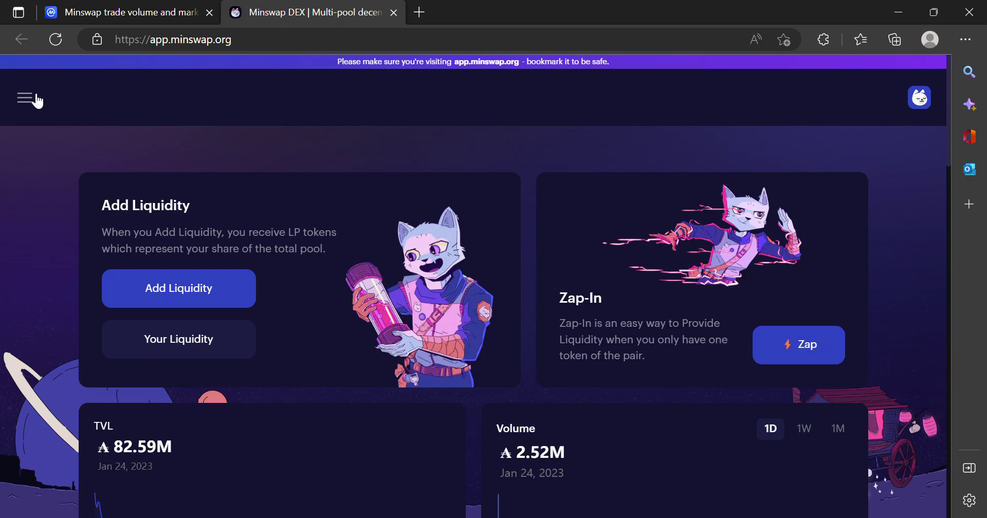
pyautogui.click(33, 108)
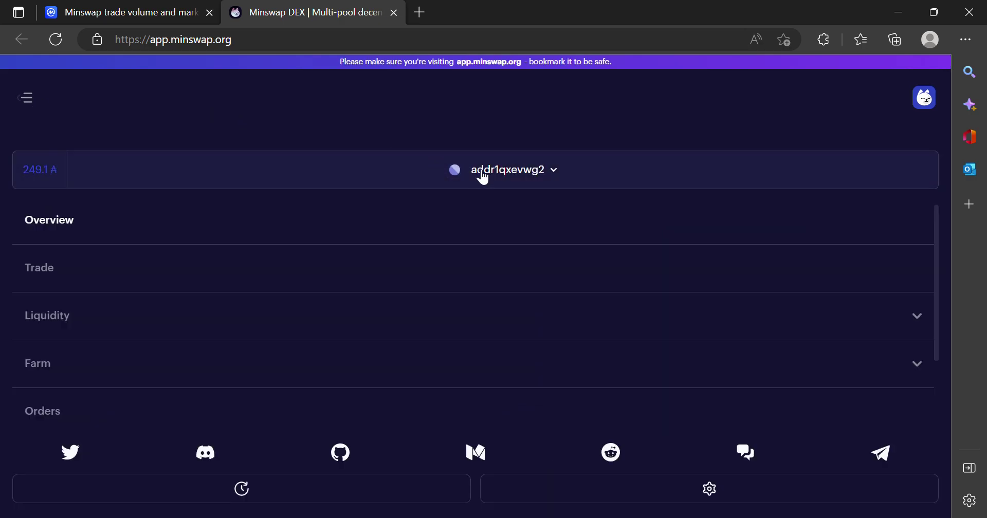
pyautogui.click(532, 183)
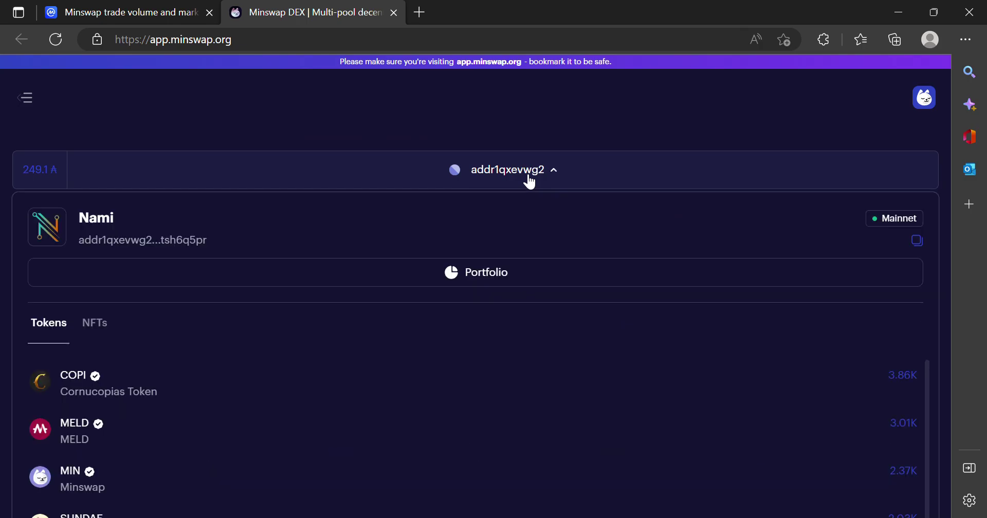
pyautogui.click(531, 183)
pyautogui.click(531, 183)
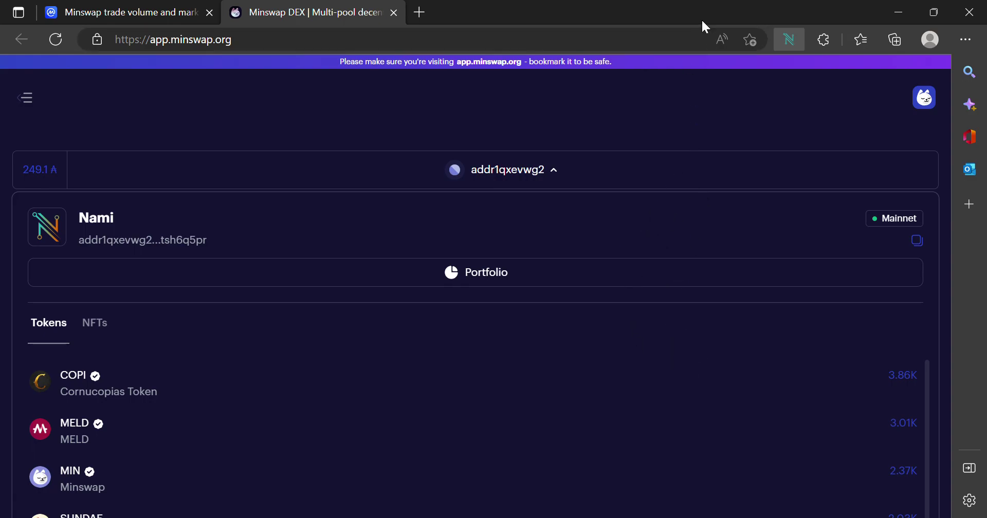
pyautogui.click(35, 105)
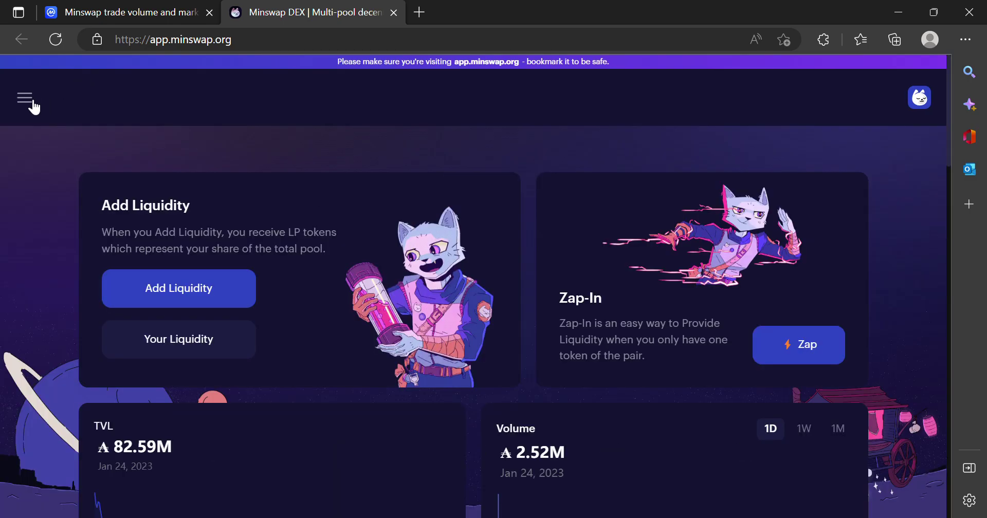
pyautogui.click(30, 103)
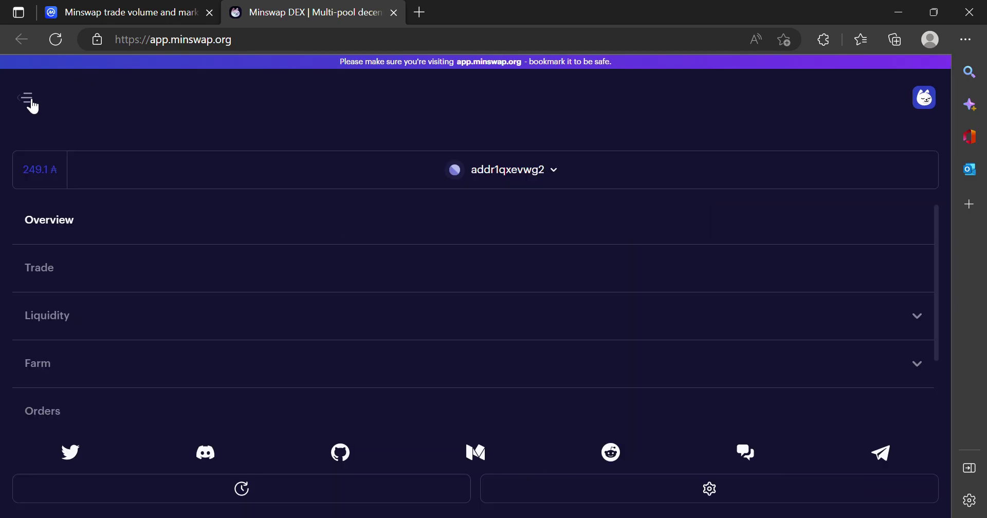
# Step: On the Trade page, set up a swap of 100 ADA for MELD
pyautogui.click(48, 271)
pyautogui.scroll(-2, 268, 201)
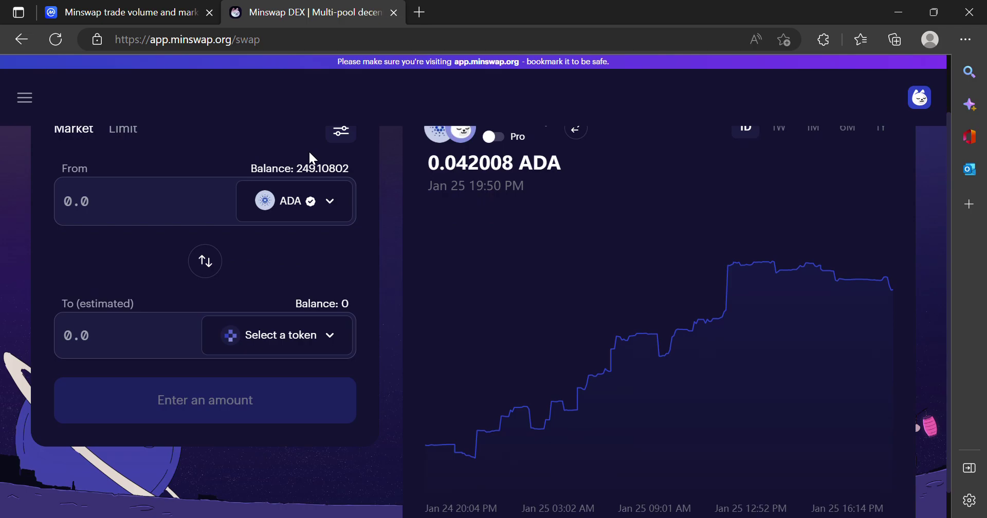
pyautogui.click(294, 335)
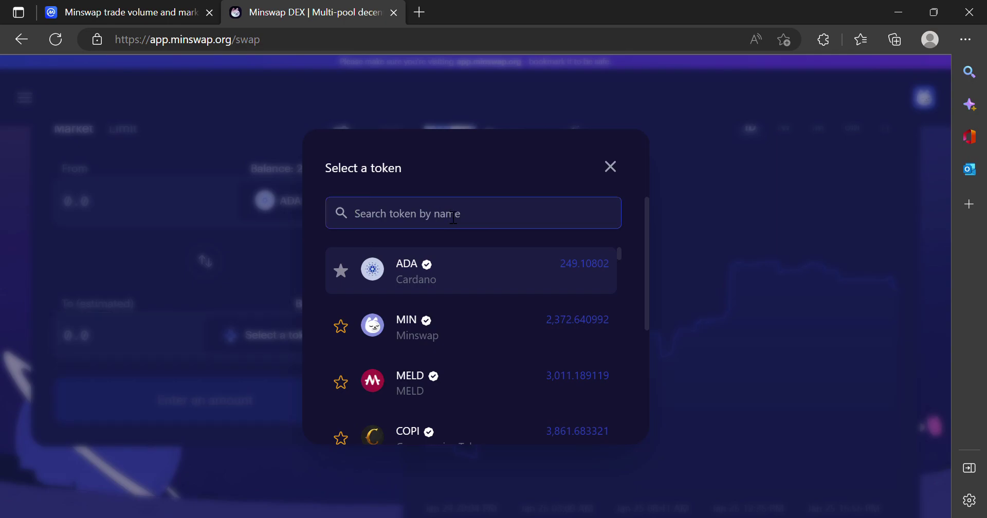
pyautogui.click(485, 382)
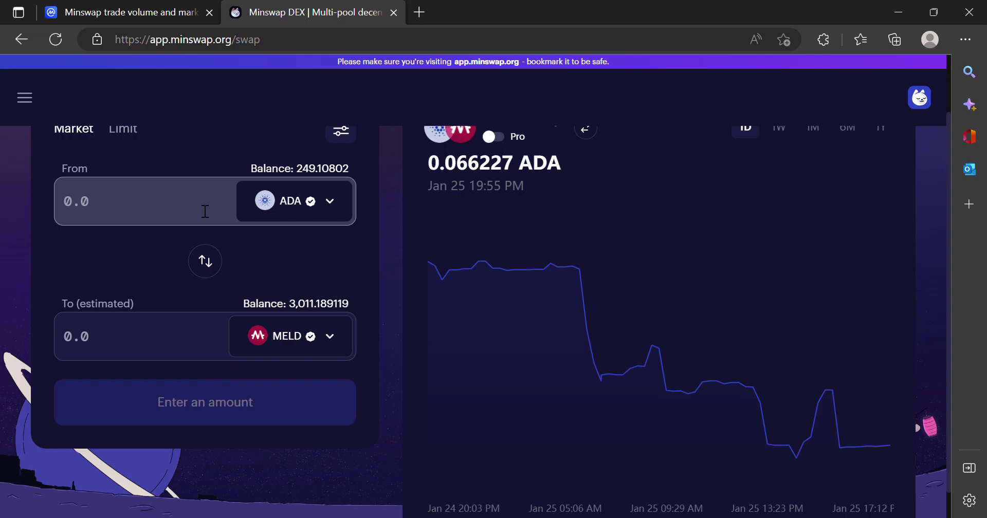
pyautogui.click(166, 204)
pyautogui.write('100')
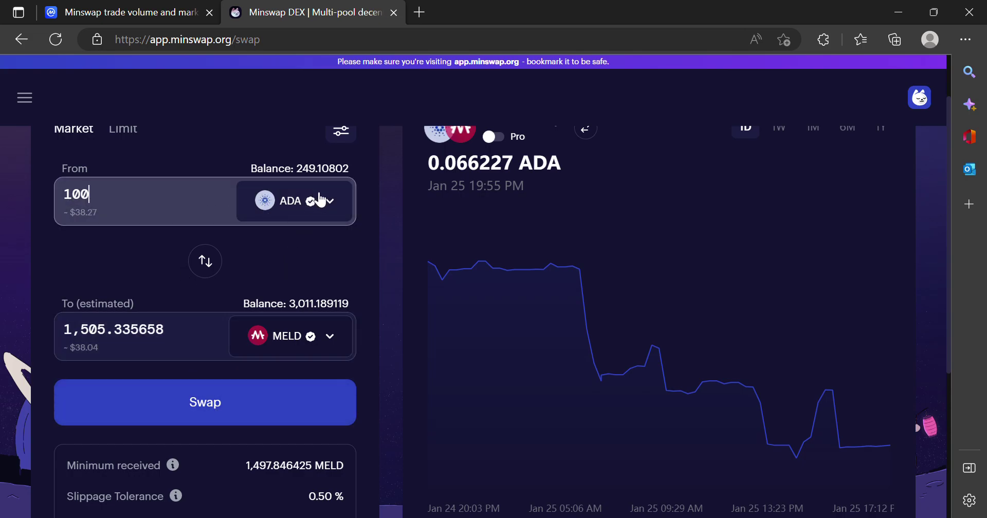
# Step: Switch the receive token to WMT and re-enter 100 ADA, which finds no trading route
pyautogui.click(308, 203)
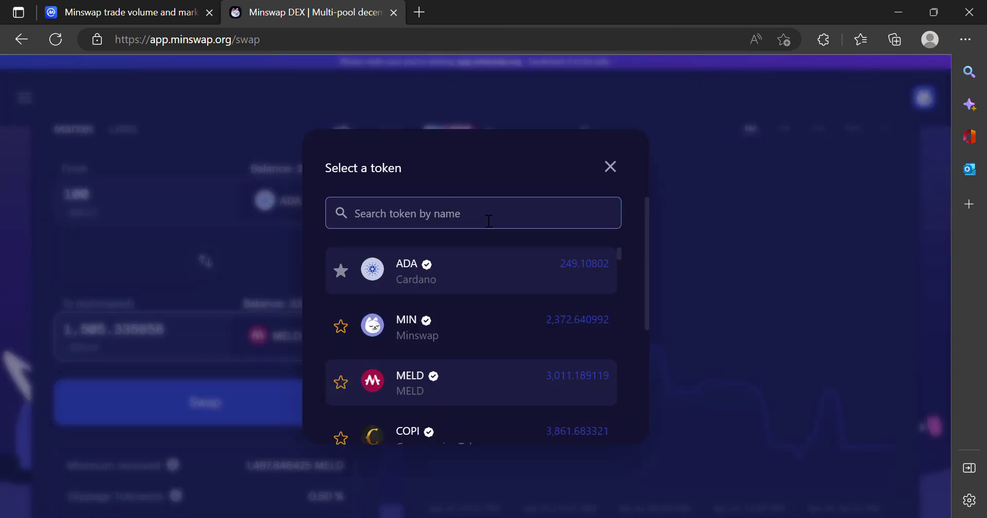
pyautogui.write('wmt')
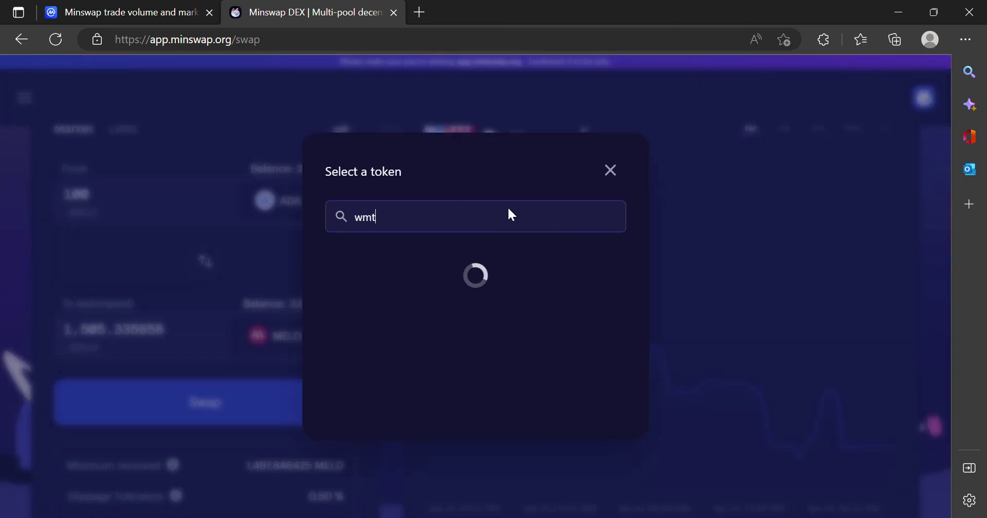
pyautogui.click(437, 292)
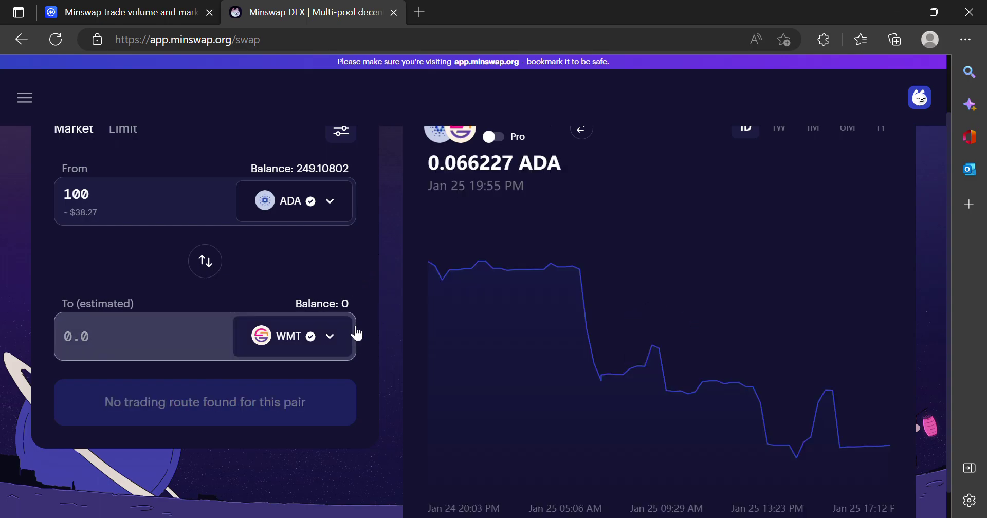
pyautogui.scroll(2, 372, 240)
pyautogui.click(142, 279)
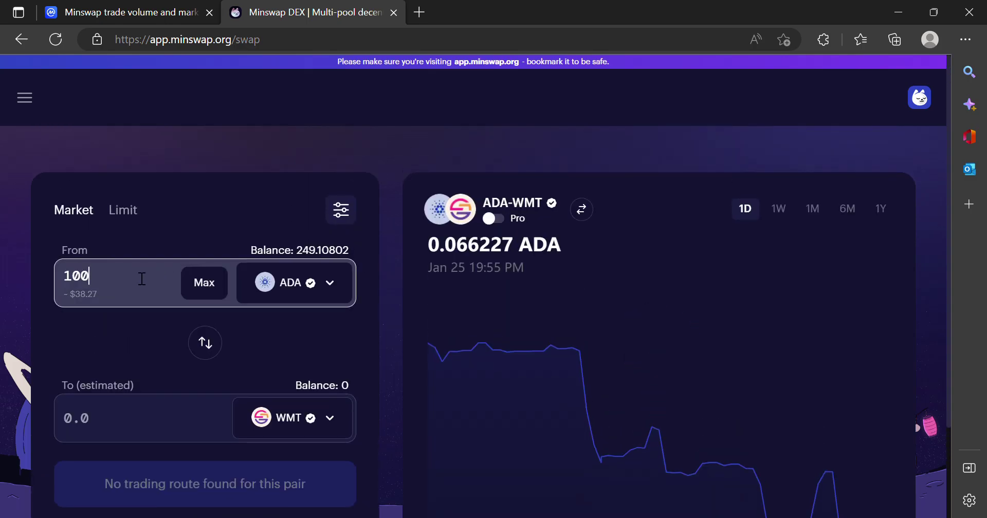
pyautogui.moveTo(116, 274); pyautogui.dragTo(59, 244)
pyautogui.write('100')
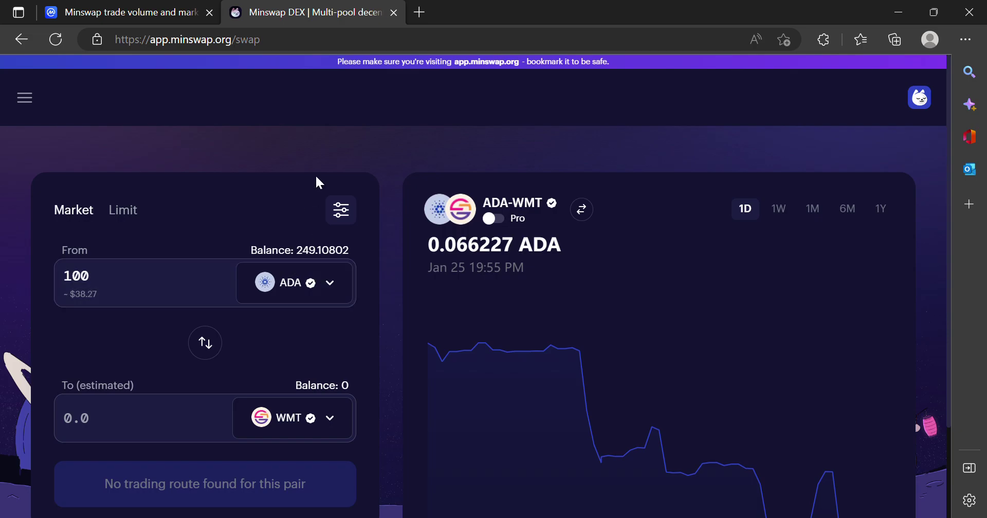
pyautogui.scroll(-2, 323, 162)
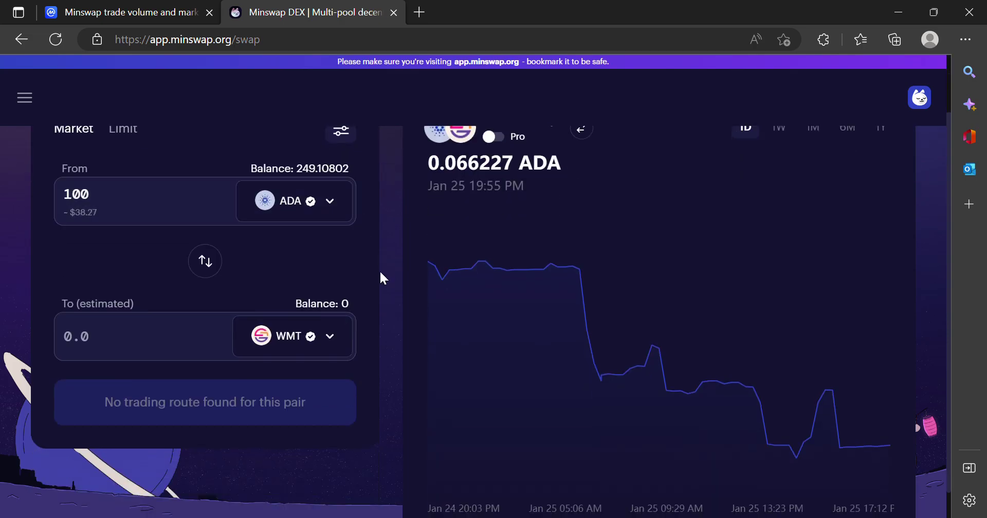
pyautogui.scroll(2, 379, 277)
pyautogui.scroll(-2, 375, 273)
# Step: Reload the swap page and choose World Mobile Token (WMT) as the token to receive
pyautogui.click(54, 41)
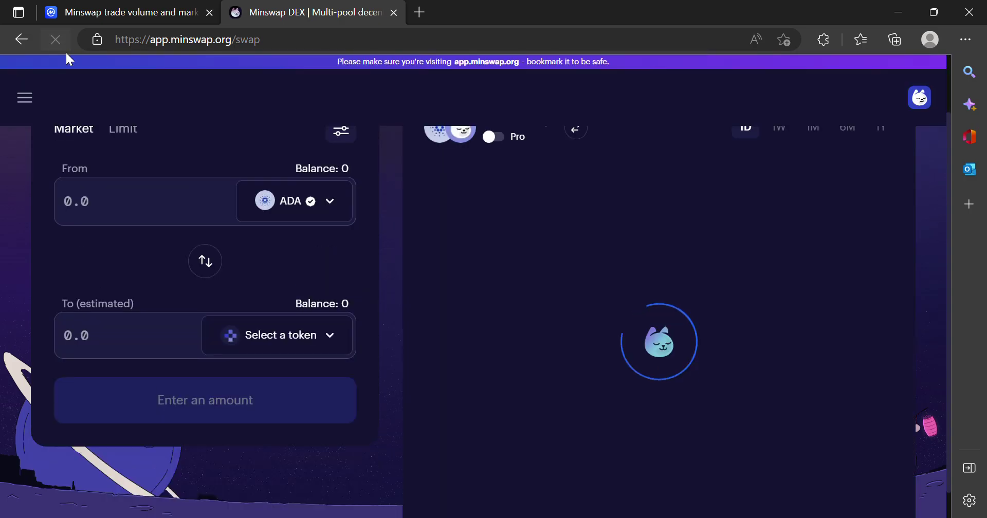
pyautogui.click(314, 335)
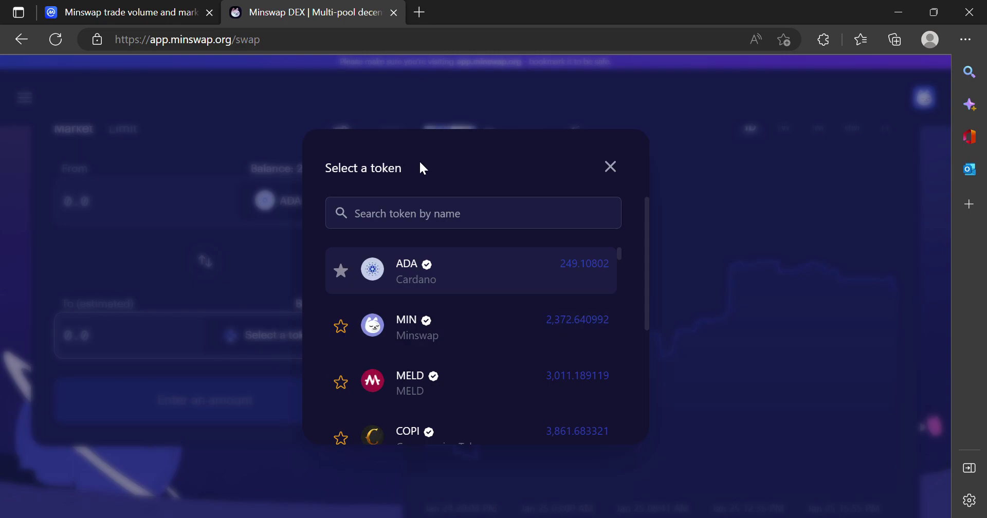
pyautogui.click(441, 210)
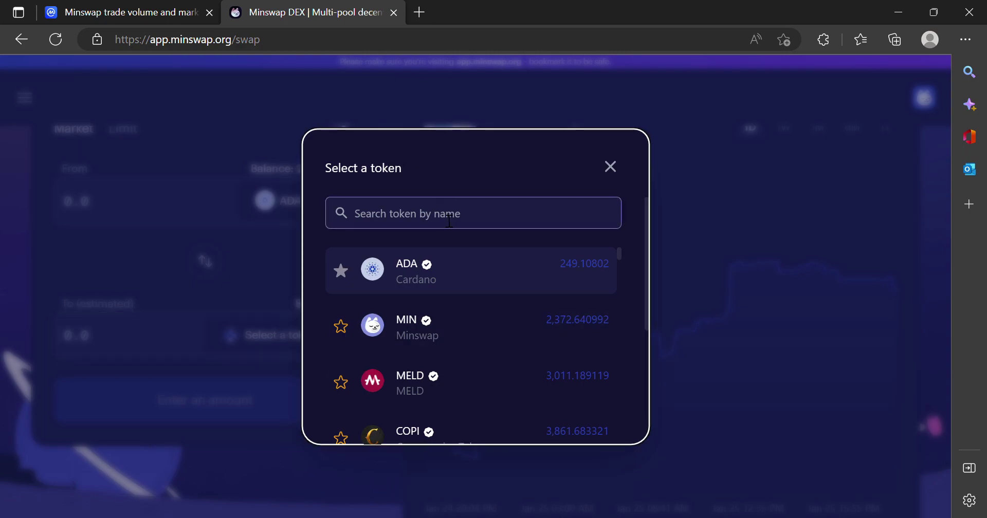
pyautogui.click(449, 222)
pyautogui.write('wmt')
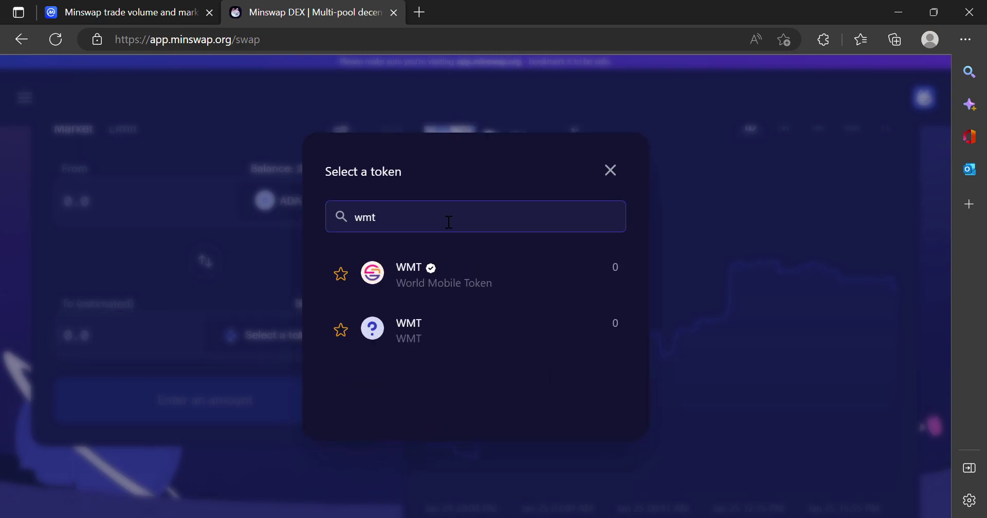
pyautogui.click(461, 268)
# Step: Enter 100 ADA (about 207.553839 WMT) and proceed to the swap confirmation
pyautogui.click(166, 195)
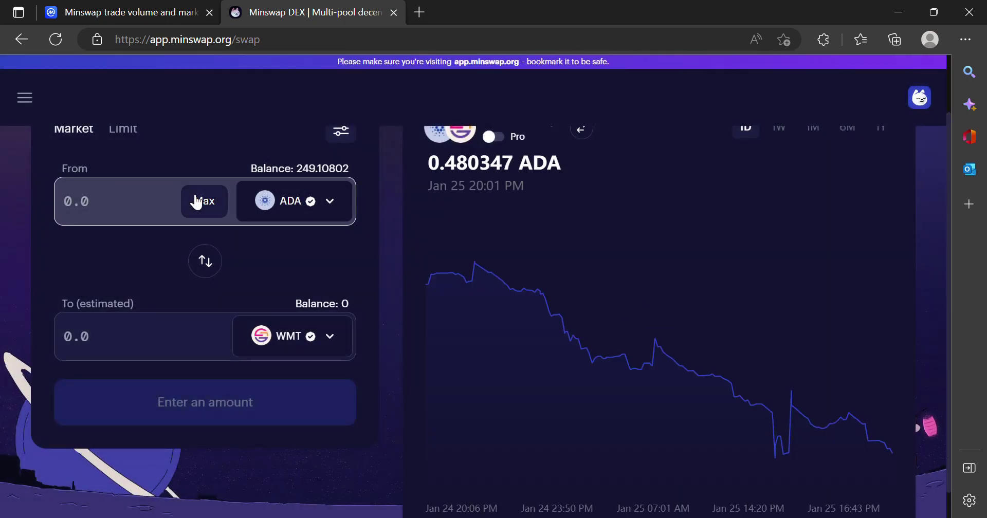
pyautogui.write('100')
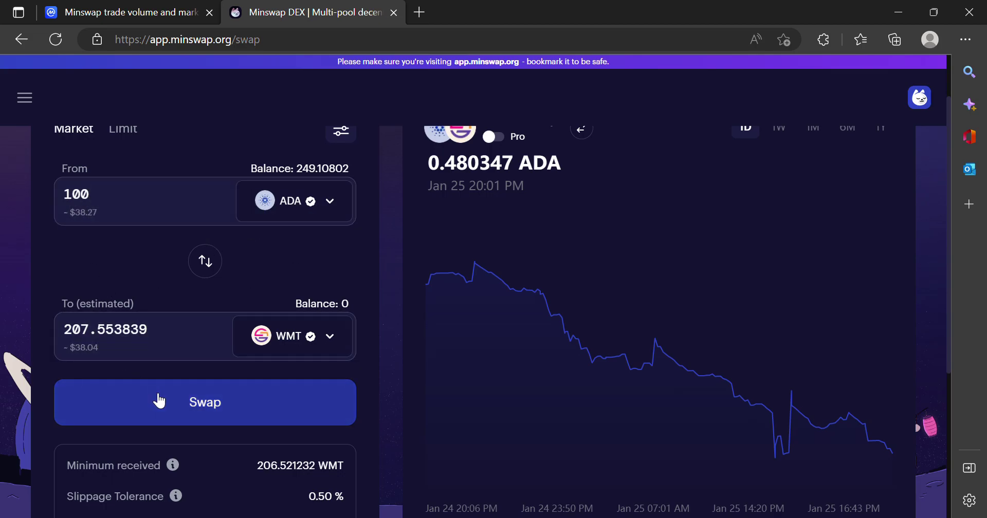
pyautogui.scroll(-4, 159, 401)
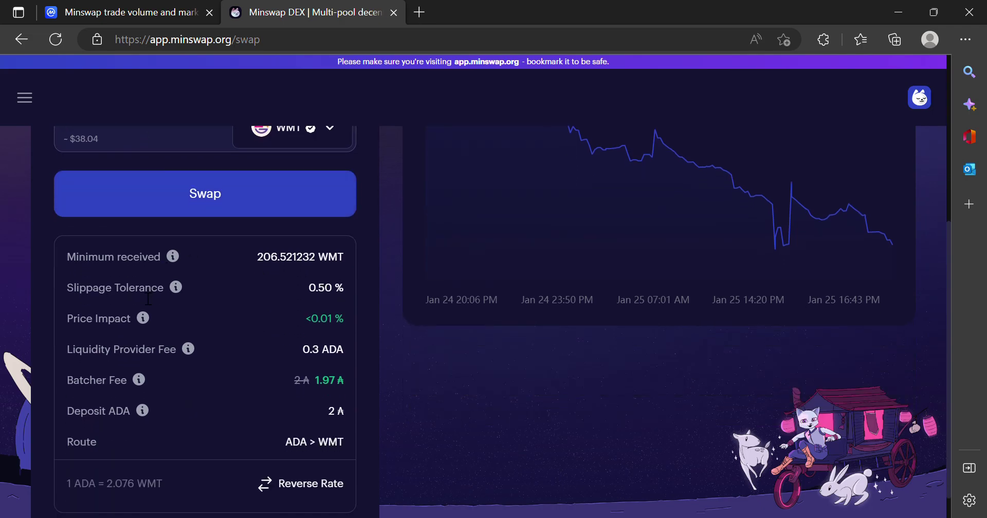
pyautogui.click(251, 205)
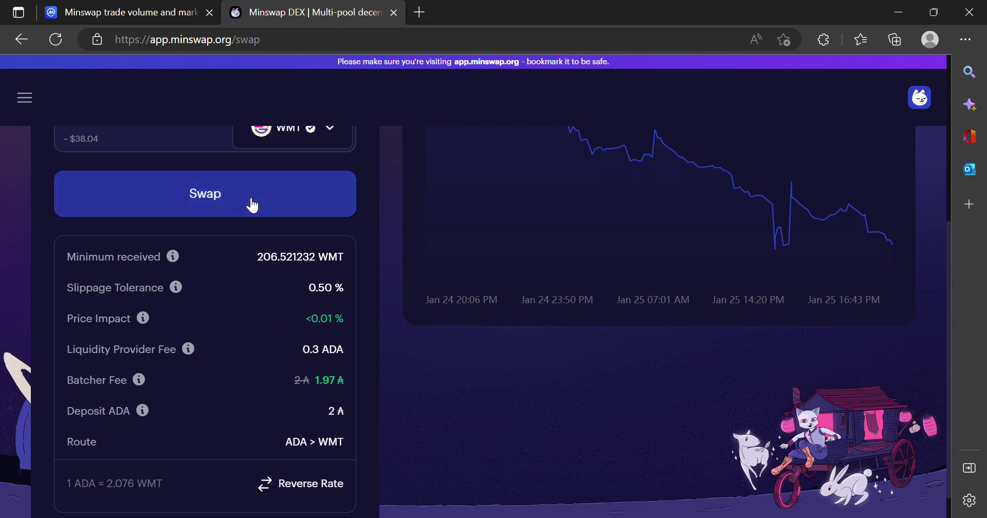
# Step: Confirm the 100 ADA to roughly 207.55 WMT swap in the Confirm Swap dialog
pyautogui.scroll(-5, 514, 364)
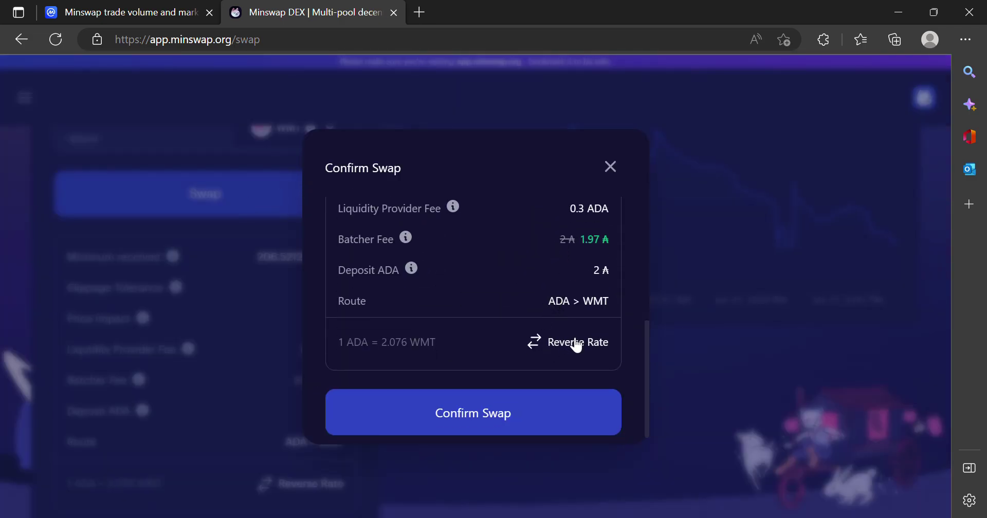
pyautogui.click(528, 419)
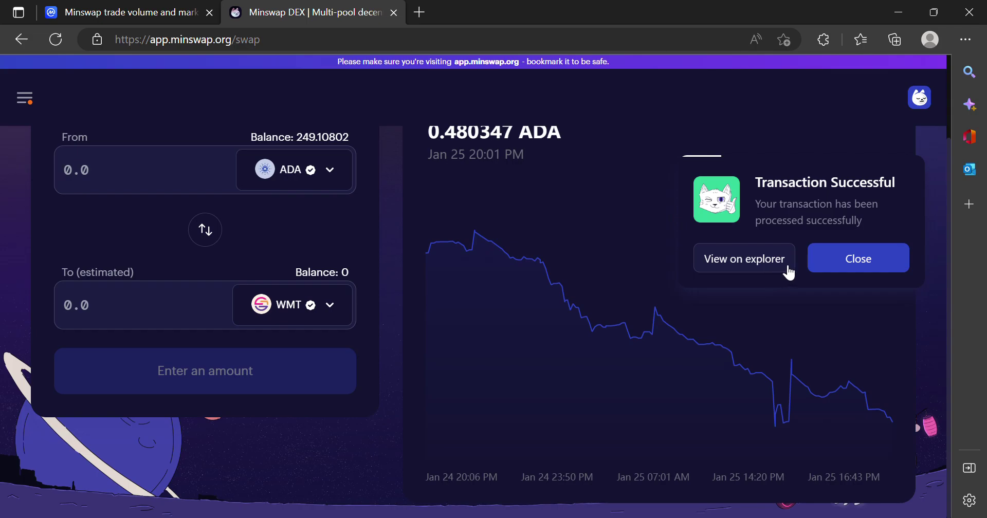
# Step: Close the Transaction Successful popup
pyautogui.click(837, 261)
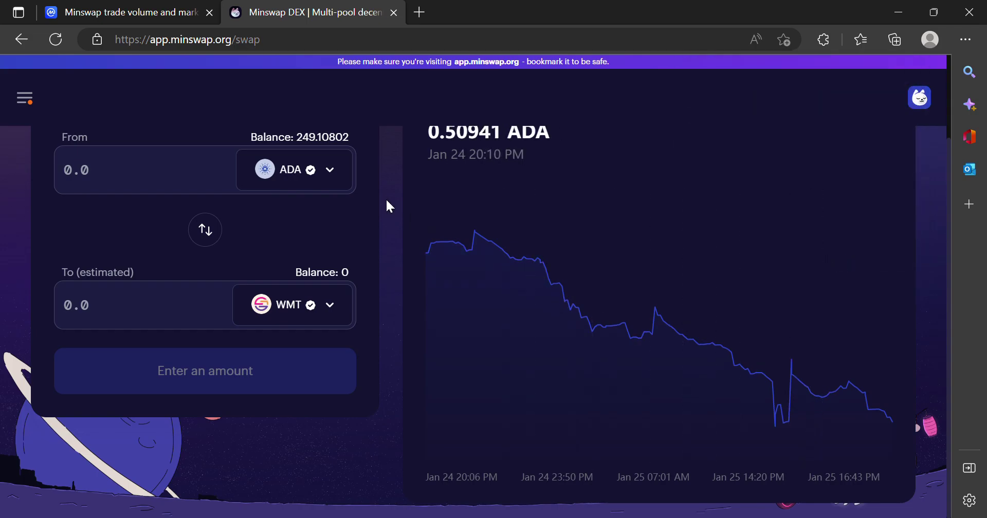